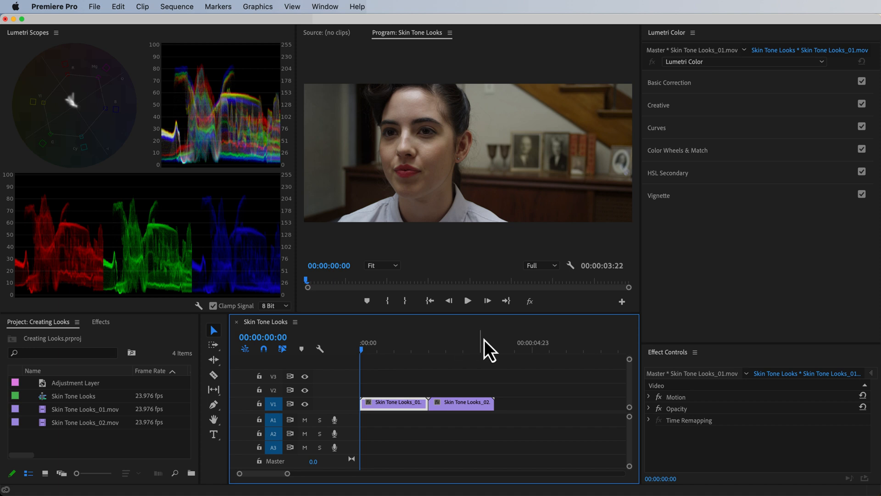
Step: Sample the woman's facial skin as the HSL Secondary key and widen its saturation and lightness ranges, adjusting hue to cover the skin tones
{"action": "left_click", "coordinate": [669, 175]}
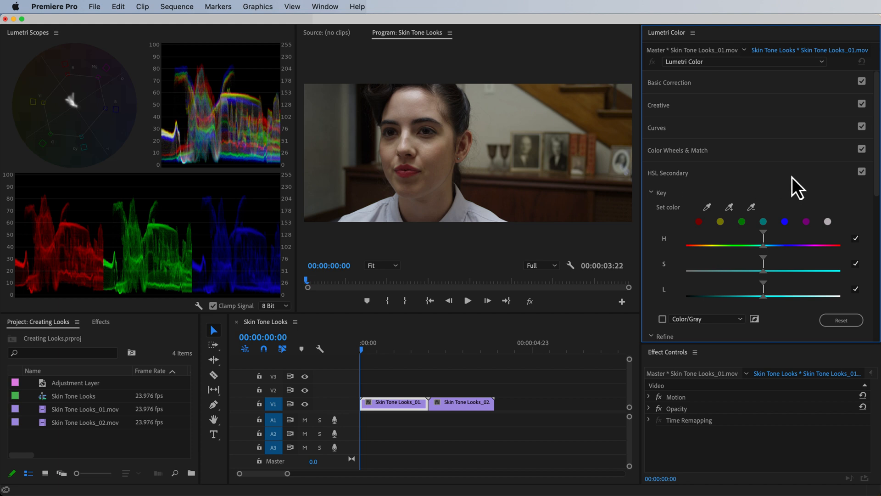
{"action": "left_click_drag", "start_coordinate": [878, 175], "coordinate": [879, 211]}
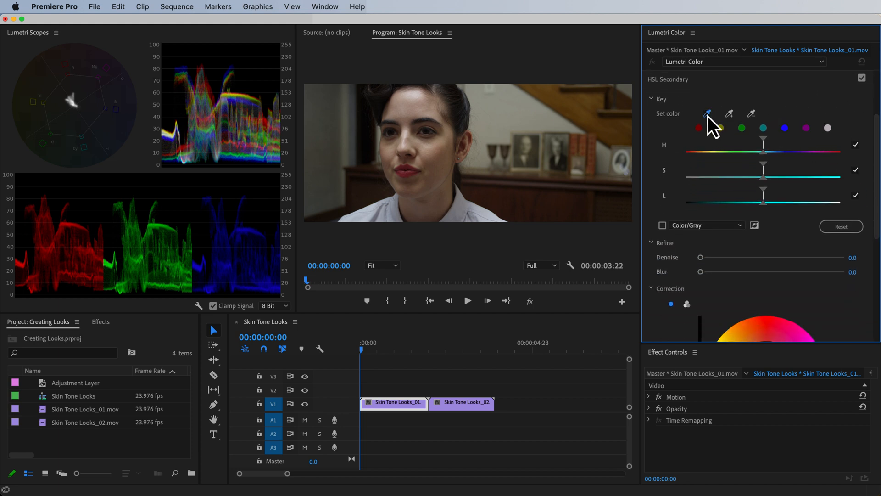
{"action": "left_click", "coordinate": [437, 158]}
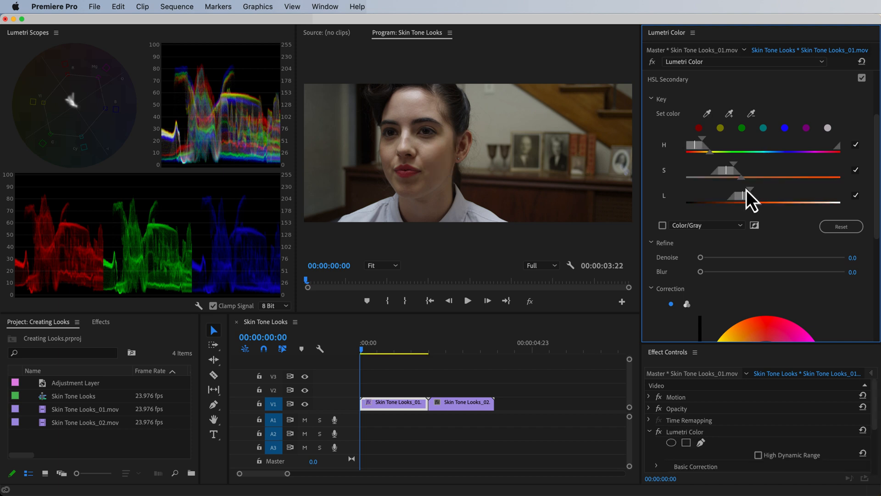
{"action": "left_click_drag", "start_coordinate": [752, 192], "coordinate": [784, 196]}
{"action": "left_click_drag", "start_coordinate": [734, 165], "coordinate": [802, 192]}
{"action": "mouse_move", "coordinate": [703, 139]}
{"action": "left_mouse_down"}
{"action": "mouse_move", "coordinate": [693, 147]}
{"action": "mouse_move", "coordinate": [707, 155]}
{"action": "mouse_move", "coordinate": [701, 151]}
{"action": "left_mouse_up"}
{"action": "left_click_drag", "start_coordinate": [775, 169], "coordinate": [792, 198]}
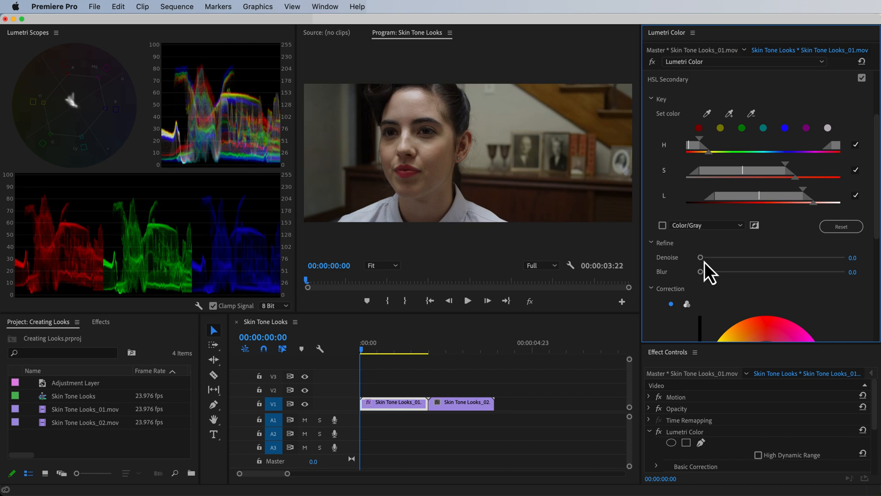
Step: Refine the skin key with Denoise 51.7 and Blur 12.8, and invert the mask
{"action": "left_click_drag", "start_coordinate": [701, 259], "coordinate": [742, 274]}
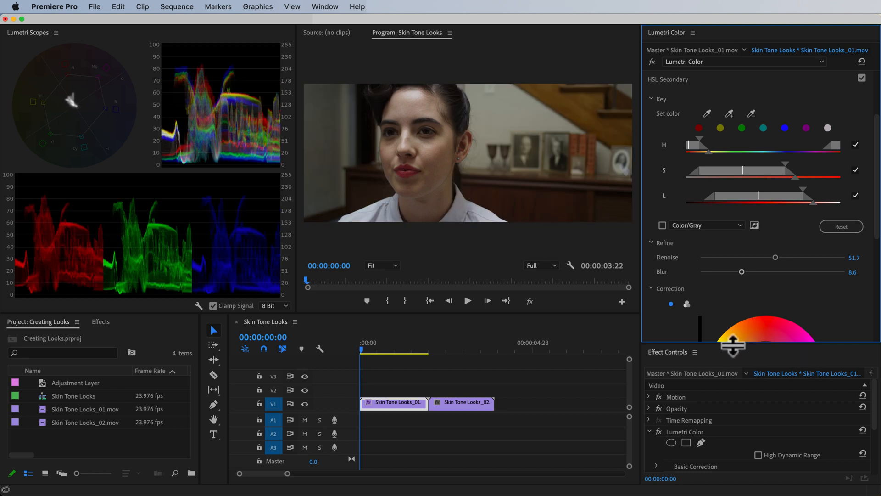
{"action": "left_click_drag", "start_coordinate": [733, 346], "coordinate": [732, 300]}
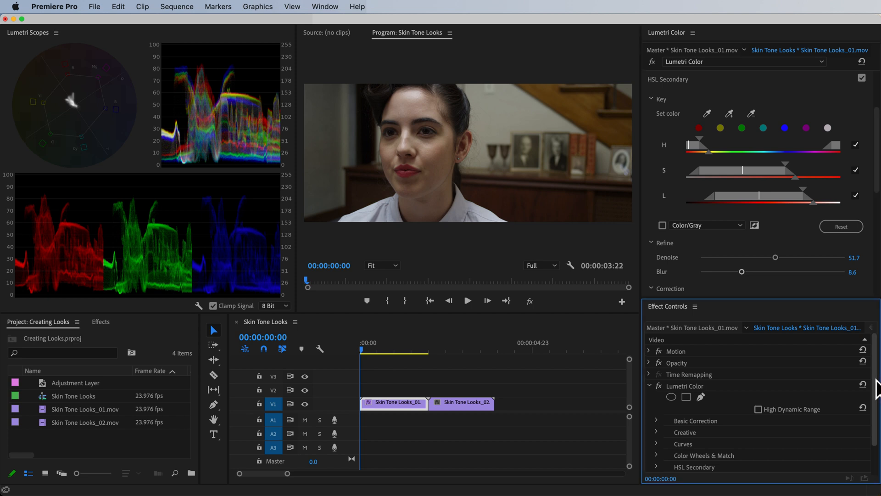
{"action": "scroll", "coordinate": [836, 392], "scroll_direction": "down", "scroll_amount": 1}
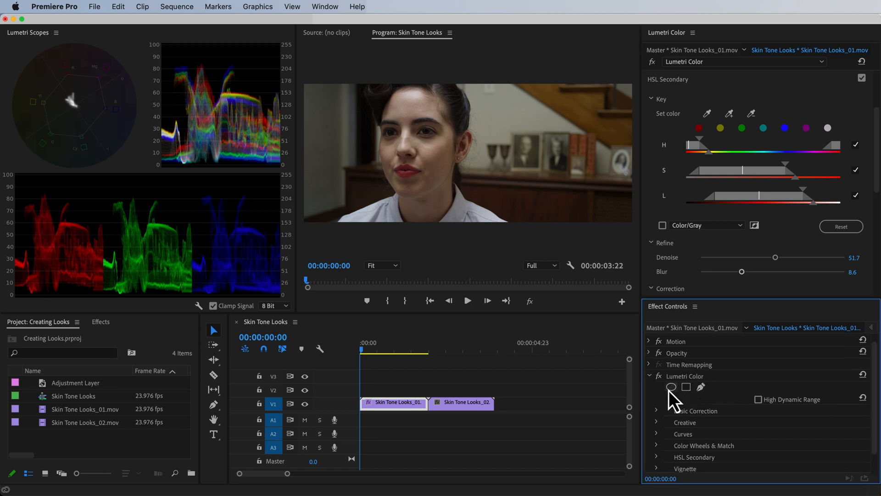
{"action": "left_click_drag", "start_coordinate": [728, 299], "coordinate": [724, 367]}
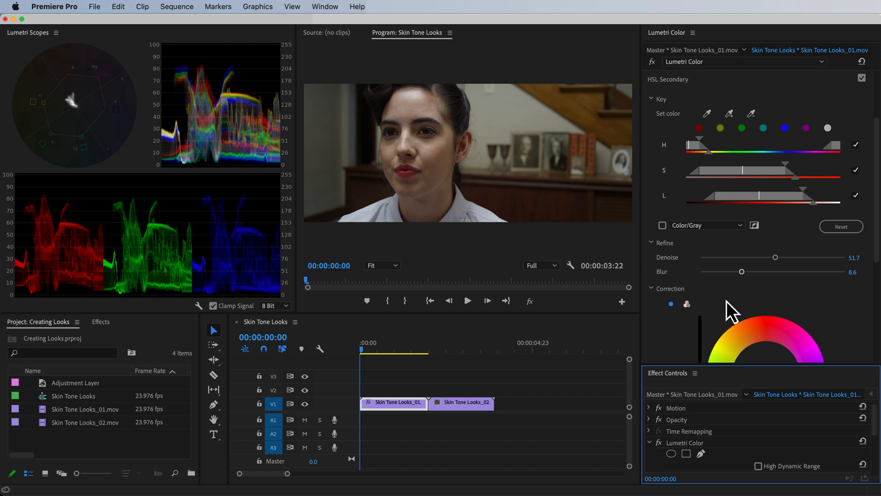
{"action": "left_click_drag", "start_coordinate": [742, 272], "coordinate": [762, 273]}
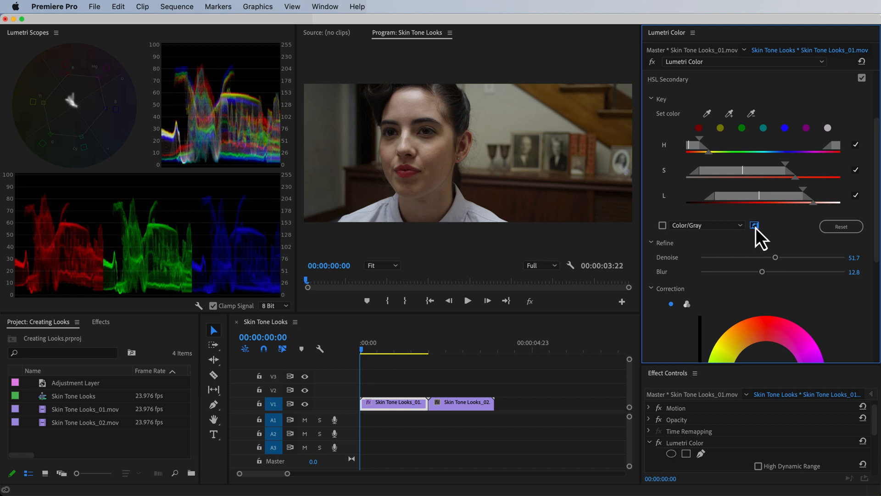
Step: Switch the HSL Secondary correction to three-way color wheels and push the shadows slightly toward teal
{"action": "scroll", "coordinate": [756, 228], "scroll_direction": "down", "scroll_amount": 5}
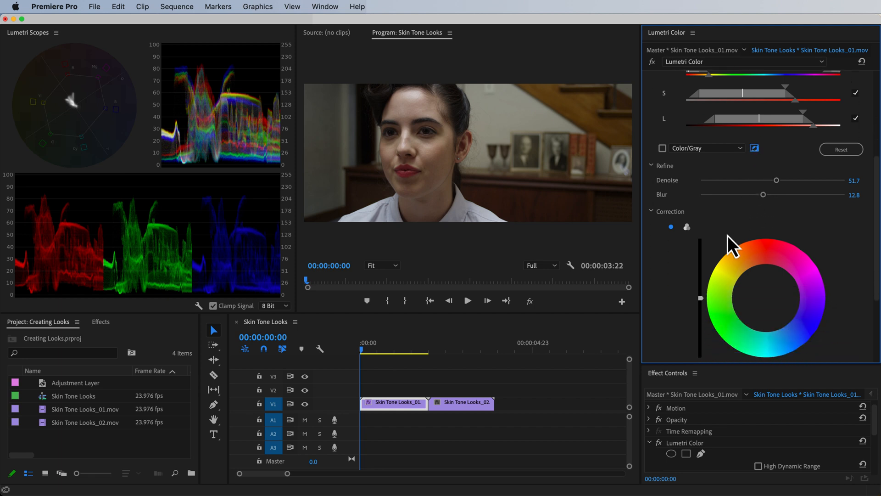
{"action": "scroll", "coordinate": [723, 233], "scroll_direction": "down", "scroll_amount": 2}
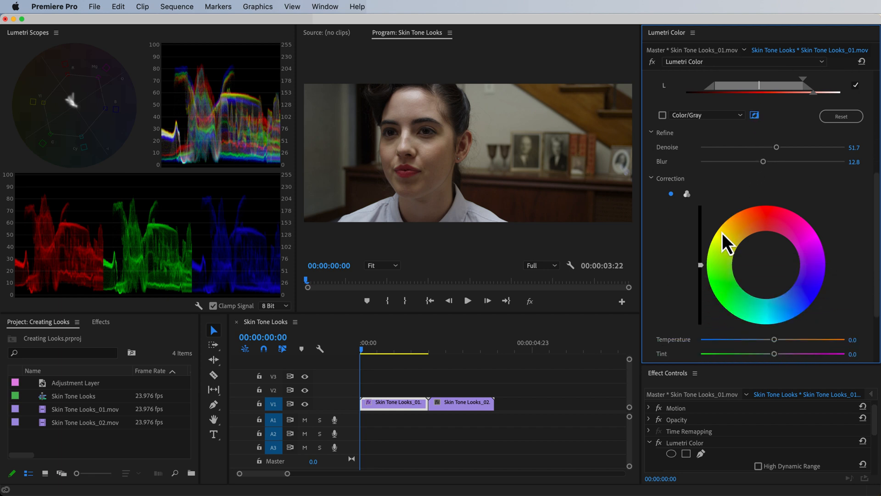
{"action": "left_click", "coordinate": [687, 194]}
{"action": "scroll", "coordinate": [690, 199], "scroll_direction": "down", "scroll_amount": 4}
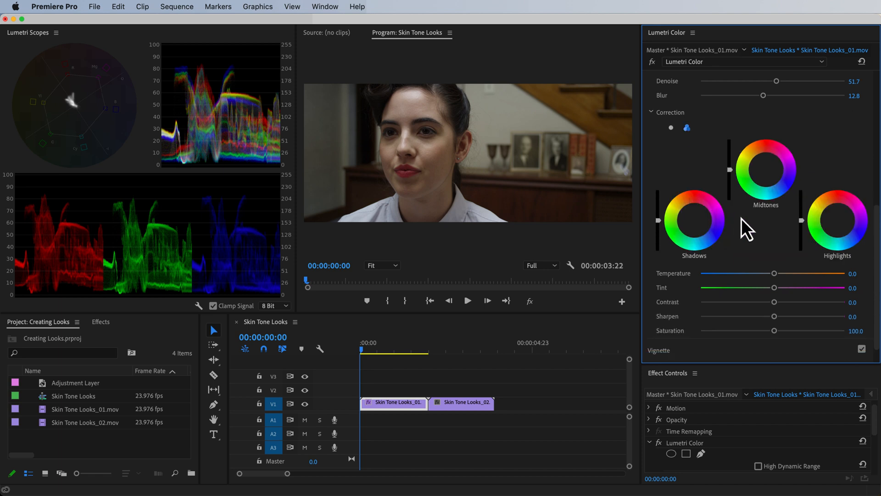
{"action": "left_click_drag", "start_coordinate": [695, 223], "coordinate": [693, 223]}
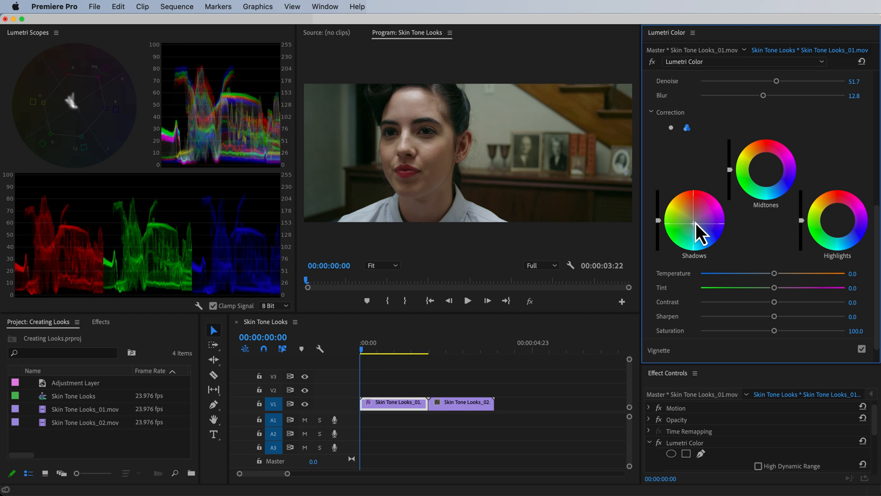
{"action": "left_click_drag", "start_coordinate": [693, 223], "coordinate": [694, 223]}
Step: Shift the midtones of the HSL Secondary correction moderately toward blue
{"action": "left_click_drag", "start_coordinate": [767, 171], "coordinate": [768, 173]}
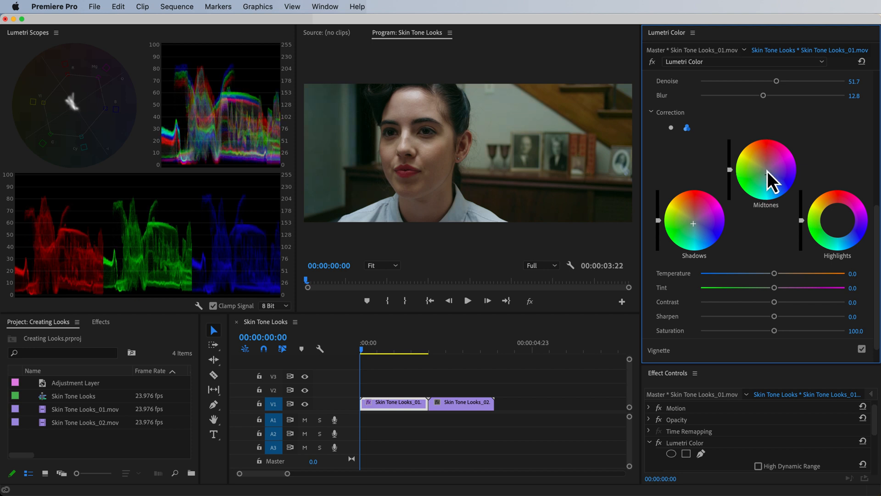
{"action": "left_click_drag", "start_coordinate": [769, 175], "coordinate": [773, 193]}
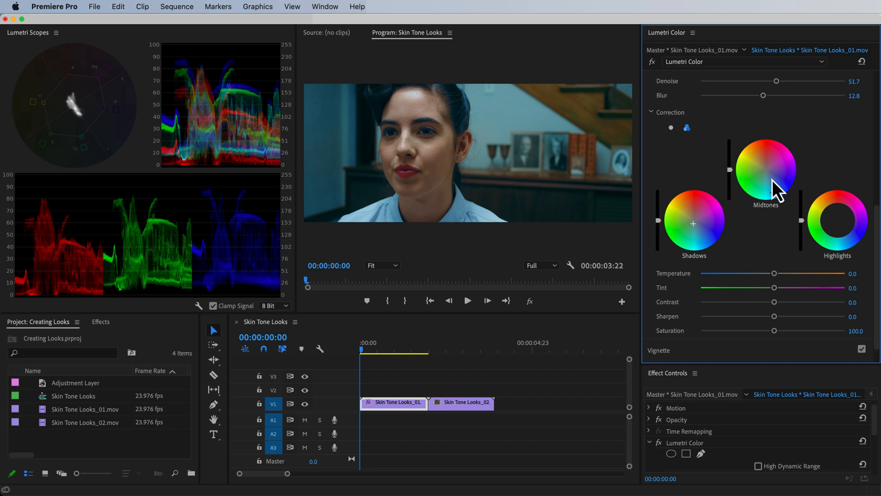
{"action": "double_click", "coordinate": [773, 195]}
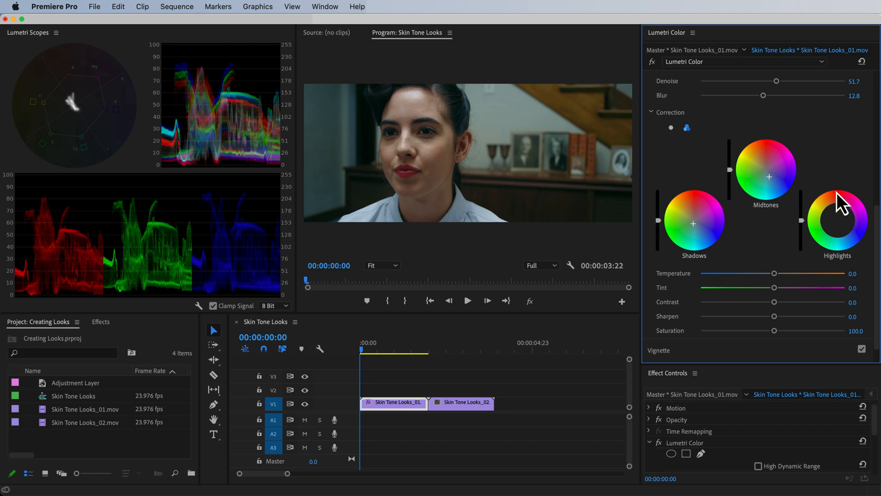
Step: Compare the image with and without the HSL Secondary correction, leaving the correction enabled
{"action": "left_click_drag", "start_coordinate": [878, 234], "coordinate": [875, 122]}
{"action": "left_click", "coordinate": [861, 82]}
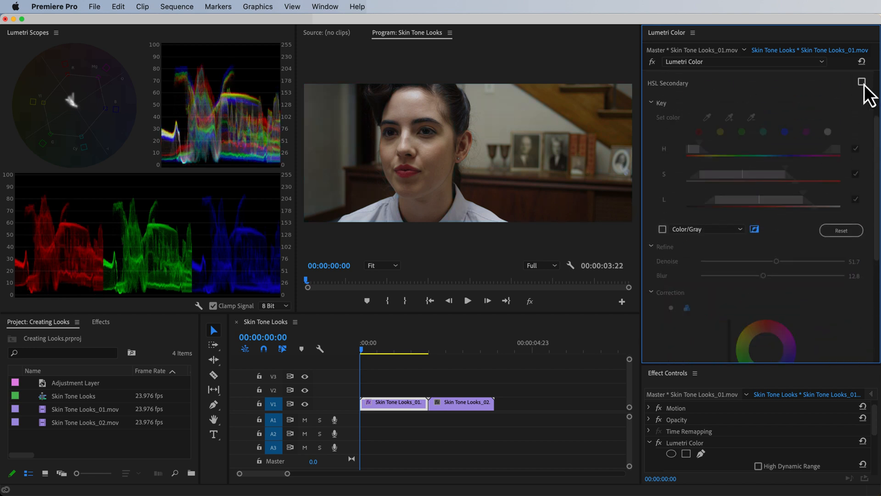
{"action": "left_click", "coordinate": [862, 82]}
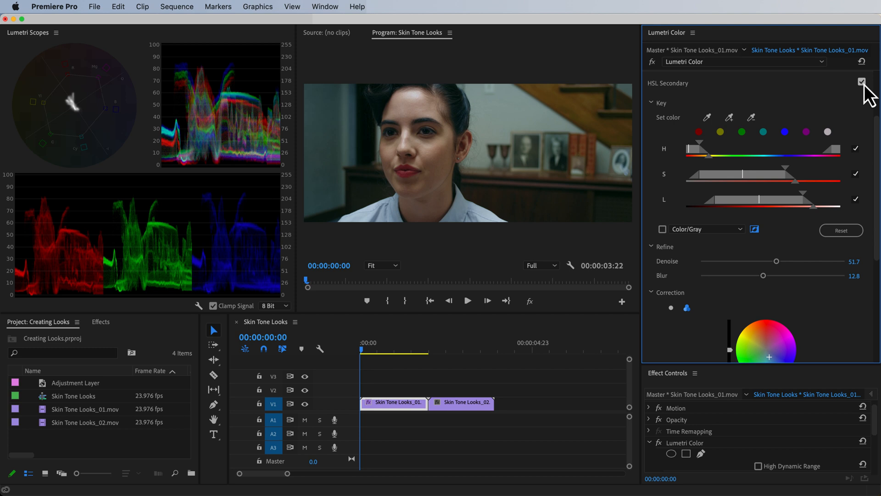
{"action": "left_click", "coordinate": [863, 82]}
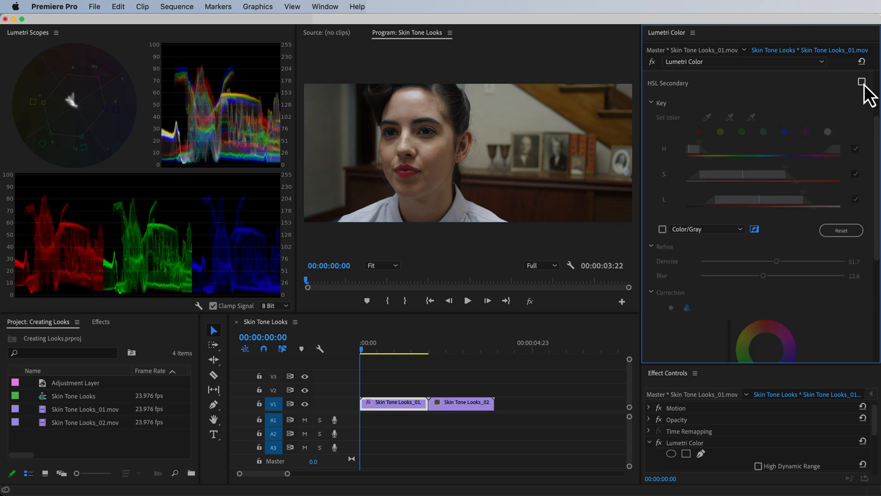
{"action": "left_click", "coordinate": [862, 82]}
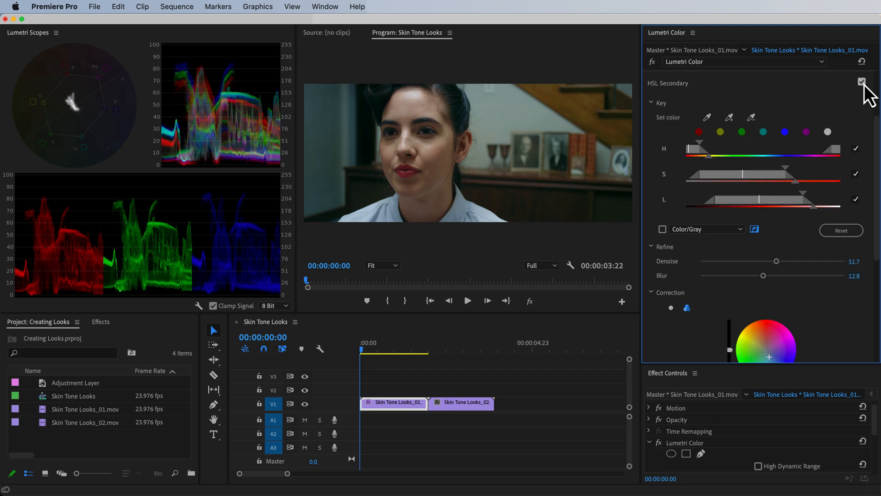
{"action": "left_click", "coordinate": [863, 82]}
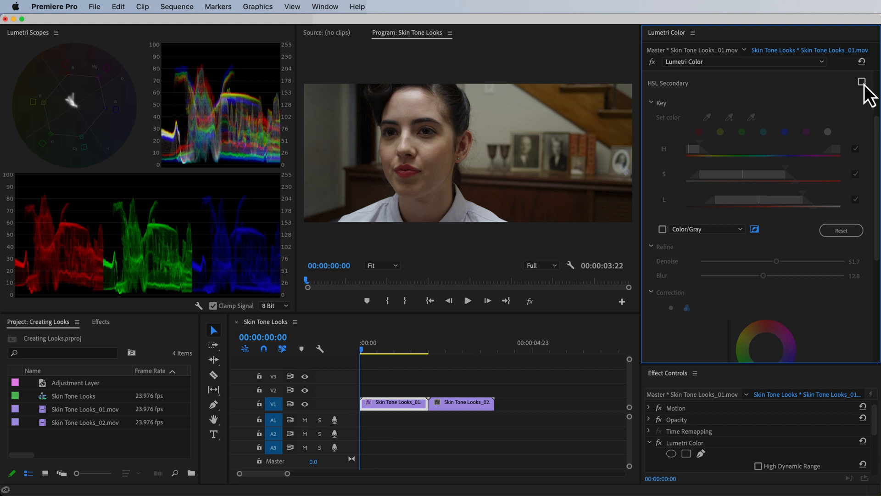
{"action": "left_click", "coordinate": [863, 82]}
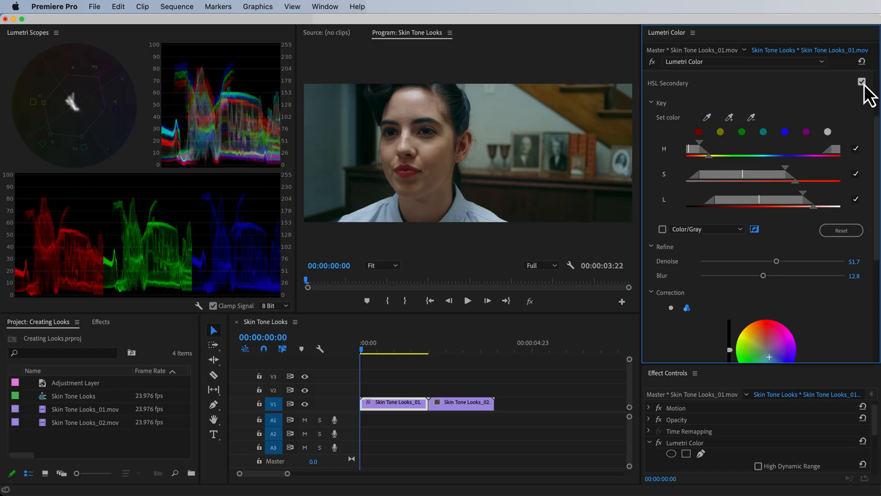
Step: Place an adjustment layer on V2 above the Skin Tone Looks_02 clip and trim it to the clip's end
{"action": "key", "text": "Down"}
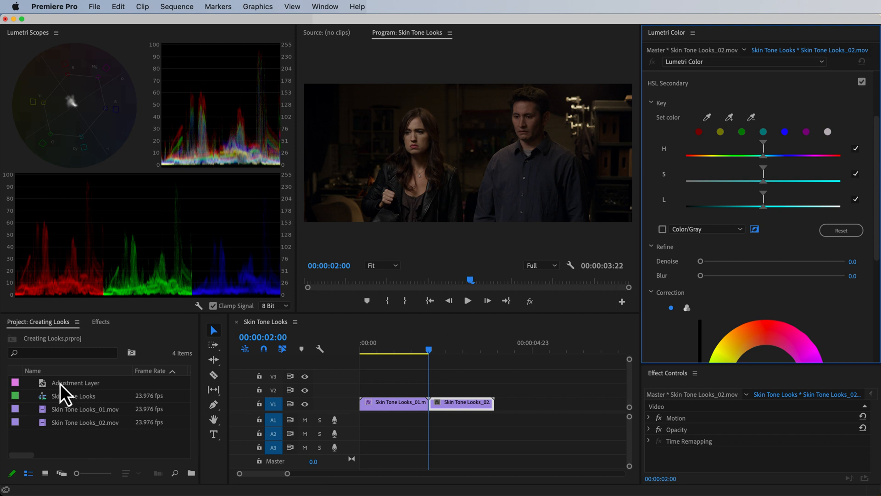
{"action": "left_click_drag", "start_coordinate": [42, 386], "coordinate": [448, 405]}
{"action": "left_click_drag", "start_coordinate": [596, 388], "coordinate": [494, 388]}
Step: On the adjustment layer, rebalance the wheel levels with lower midtones and higher highlights and shadows, and set Saturation to 94.3
{"action": "left_click_drag", "start_coordinate": [875, 183], "coordinate": [875, 124]}
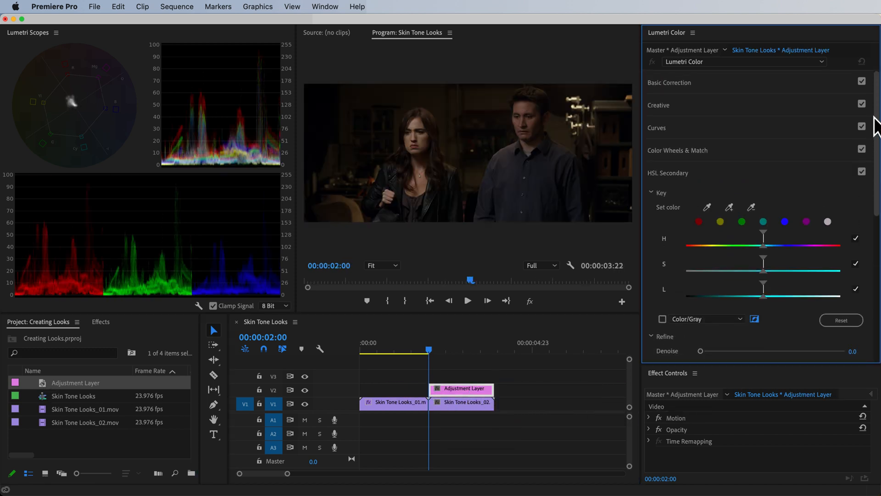
{"action": "left_click", "coordinate": [693, 153]}
{"action": "left_click_drag", "start_coordinate": [730, 252], "coordinate": [730, 273]}
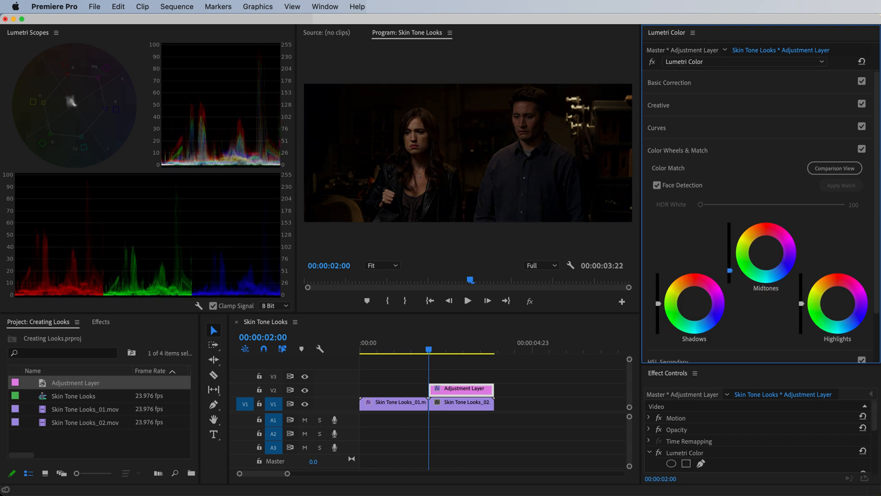
{"action": "left_click_drag", "start_coordinate": [802, 304], "coordinate": [802, 290]}
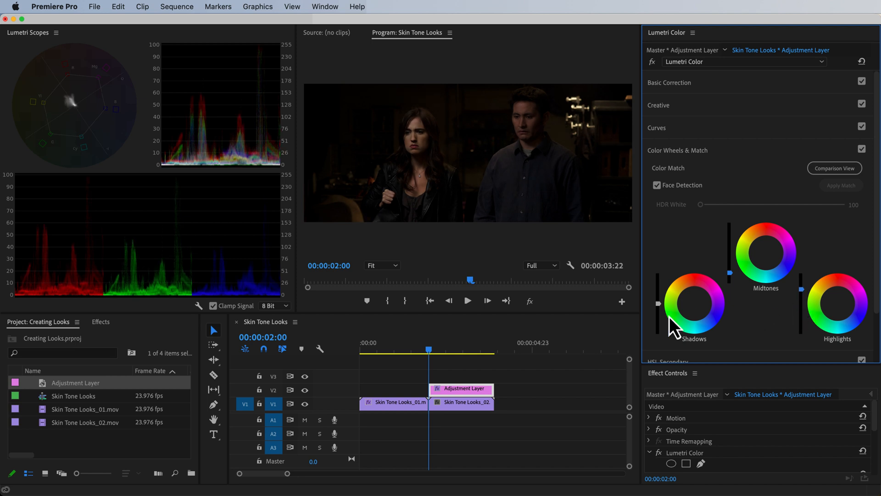
{"action": "left_click_drag", "start_coordinate": [659, 305], "coordinate": [659, 298]}
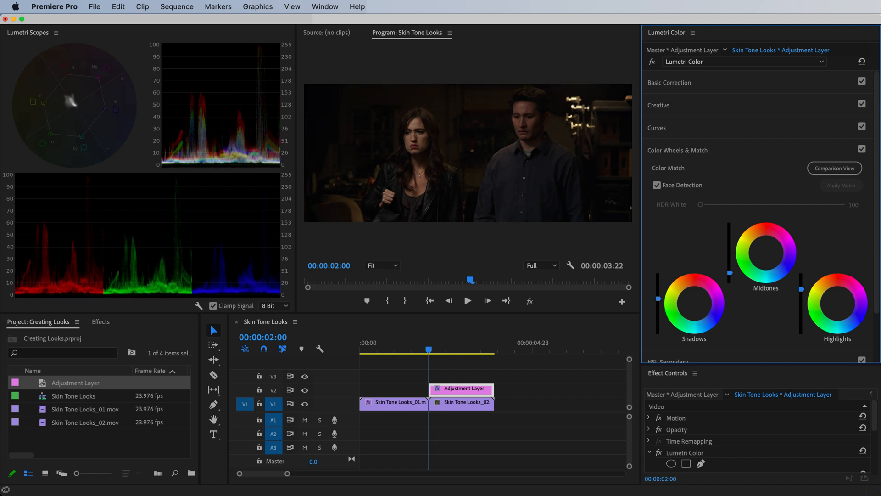
{"action": "left_click", "coordinate": [687, 89]}
{"action": "left_click_drag", "start_coordinate": [774, 322], "coordinate": [769, 324]}
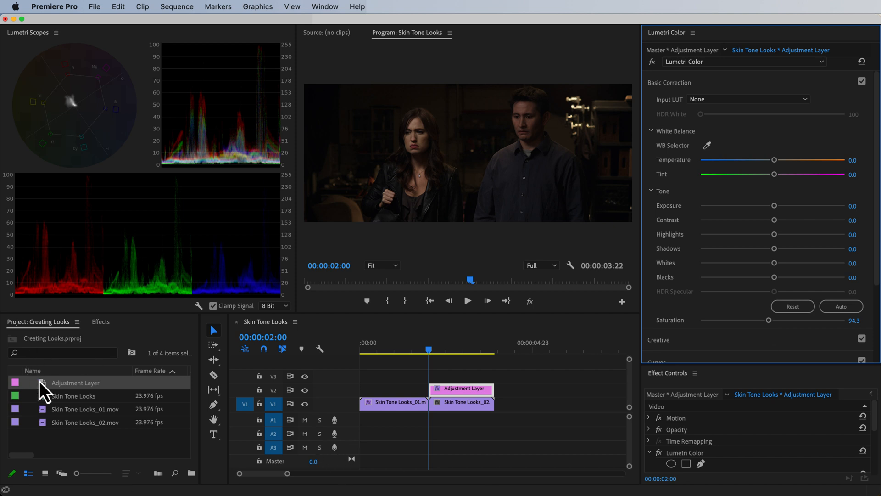
Step: Add a second adjustment layer on V3, trimmed to the second clip's end, and sample the woman's skin as its HSL Secondary key
{"action": "left_click_drag", "start_coordinate": [48, 386], "coordinate": [436, 377]}
{"action": "left_click_drag", "start_coordinate": [598, 375], "coordinate": [486, 379]}
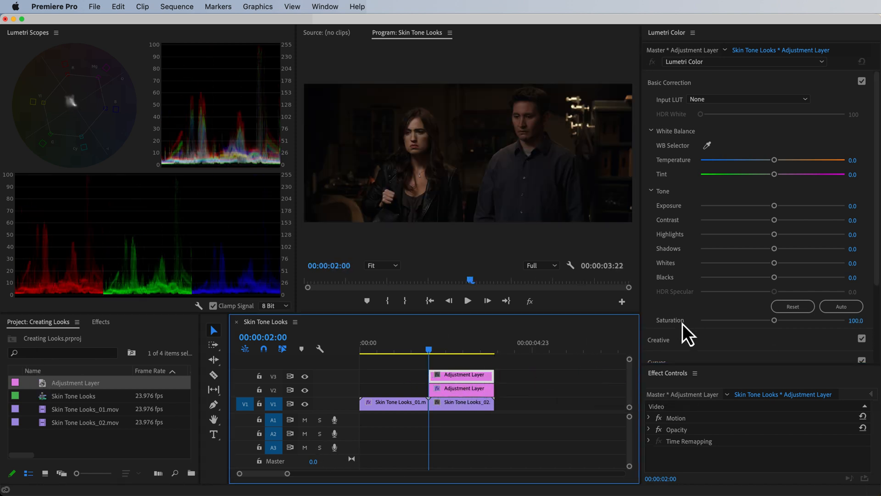
{"action": "scroll", "coordinate": [677, 320], "scroll_direction": "down", "scroll_amount": 3}
{"action": "scroll", "coordinate": [673, 317], "scroll_direction": "down", "scroll_amount": 1}
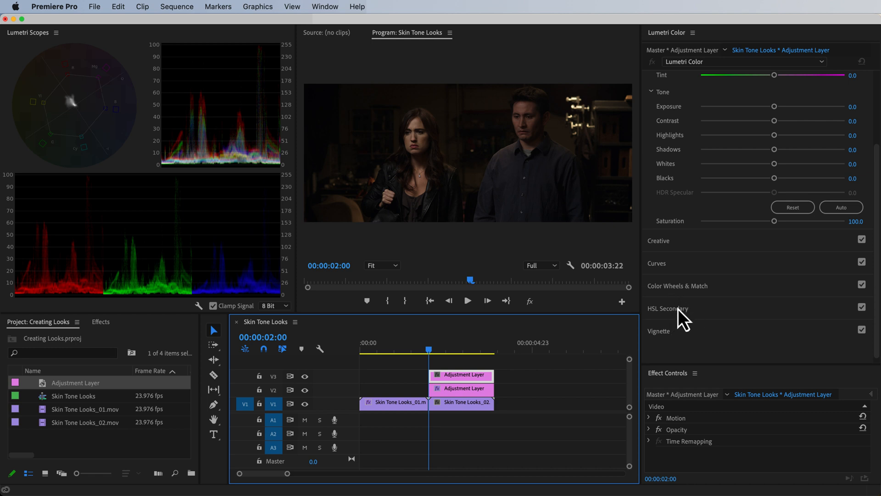
{"action": "left_click", "coordinate": [678, 309]}
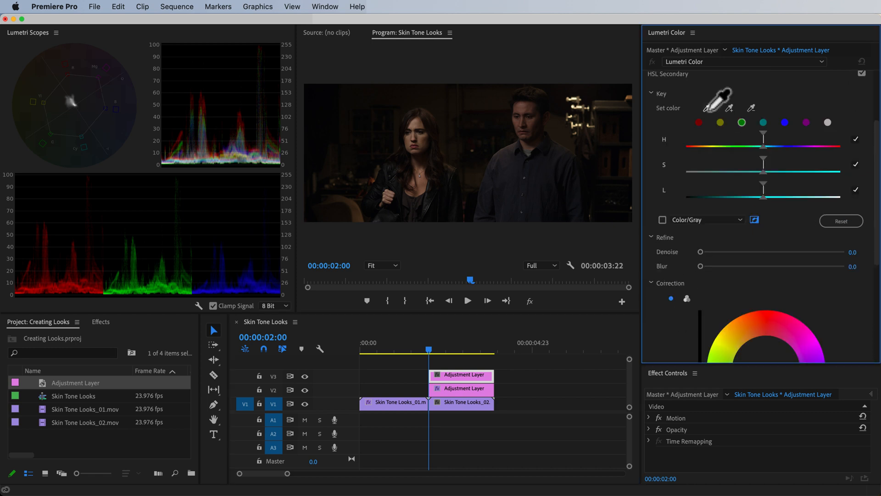
{"action": "left_click", "coordinate": [414, 129]}
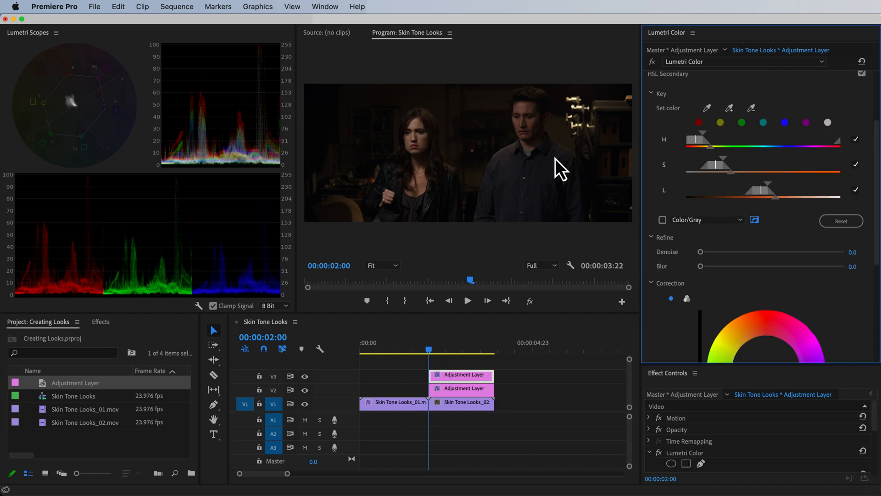
Step: Show the key as a Color/Gray mask and widen its saturation and lightness ranges to cover both actors' skin
{"action": "left_click", "coordinate": [662, 220]}
{"action": "left_click_drag", "start_coordinate": [770, 186], "coordinate": [796, 183]}
{"action": "mouse_move", "coordinate": [775, 193]}
{"action": "left_mouse_down"}
{"action": "mouse_move", "coordinate": [758, 194]}
{"action": "mouse_move", "coordinate": [772, 191]}
{"action": "left_mouse_up"}
{"action": "left_click_drag", "start_coordinate": [725, 158], "coordinate": [704, 137]}
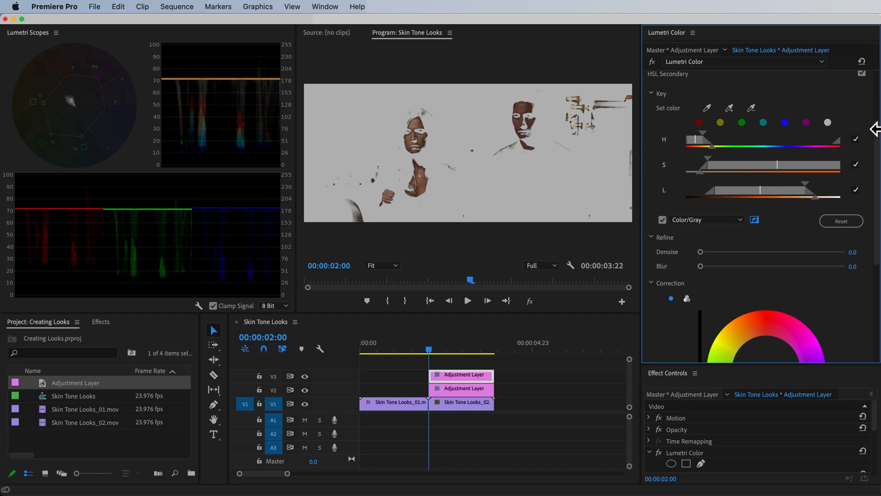
Step: Refine the skin key with Denoise 57.0 and Blur 6.6, and turn off the mask preview
{"action": "left_click_drag", "start_coordinate": [703, 253], "coordinate": [764, 255]}
{"action": "left_click_drag", "start_coordinate": [709, 267], "coordinate": [733, 266]}
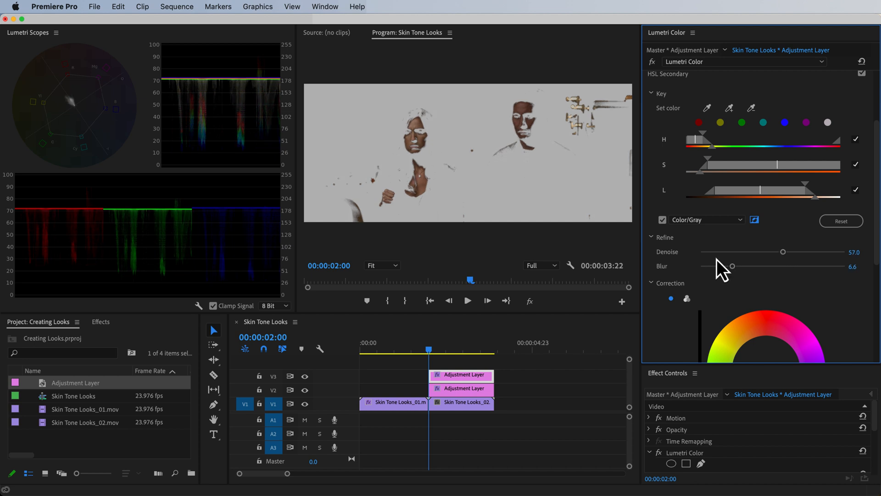
{"action": "left_click", "coordinate": [662, 220]}
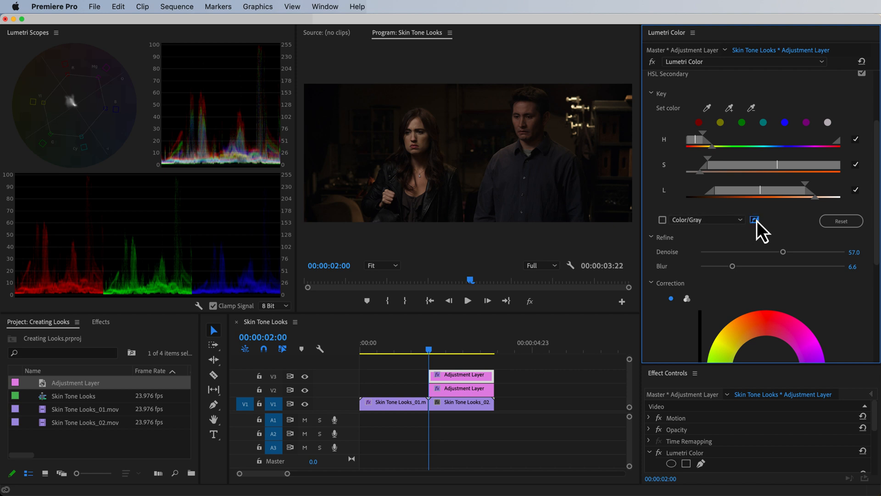
Step: Switch the HSL Secondary correction to three color wheels and push Midtones toward yellow-orange and Shadows slightly toward blue
{"action": "left_click", "coordinate": [687, 299]}
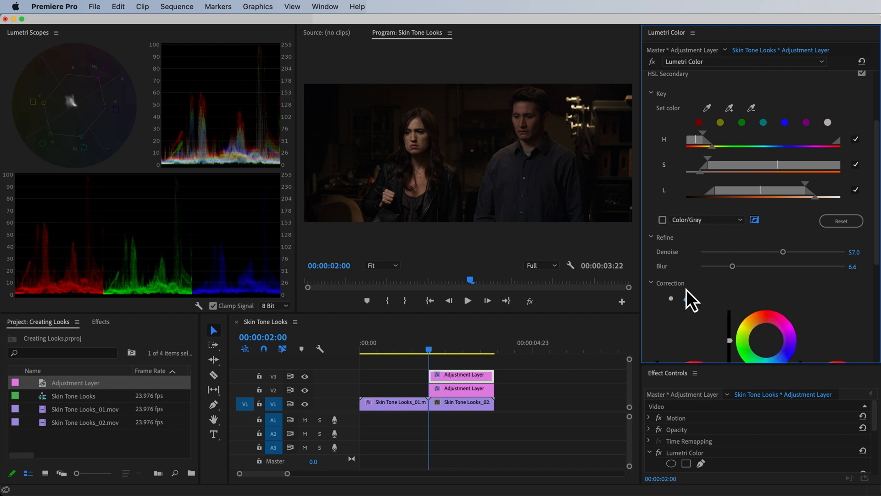
{"action": "scroll", "coordinate": [687, 289], "scroll_direction": "down", "scroll_amount": 5}
{"action": "scroll", "coordinate": [686, 277], "scroll_direction": "down", "scroll_amount": 1}
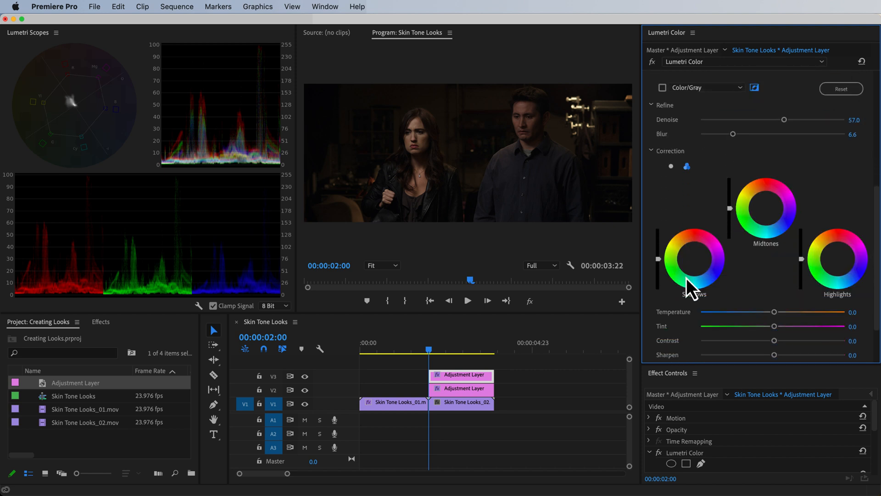
{"action": "left_click_drag", "start_coordinate": [762, 202], "coordinate": [747, 192]}
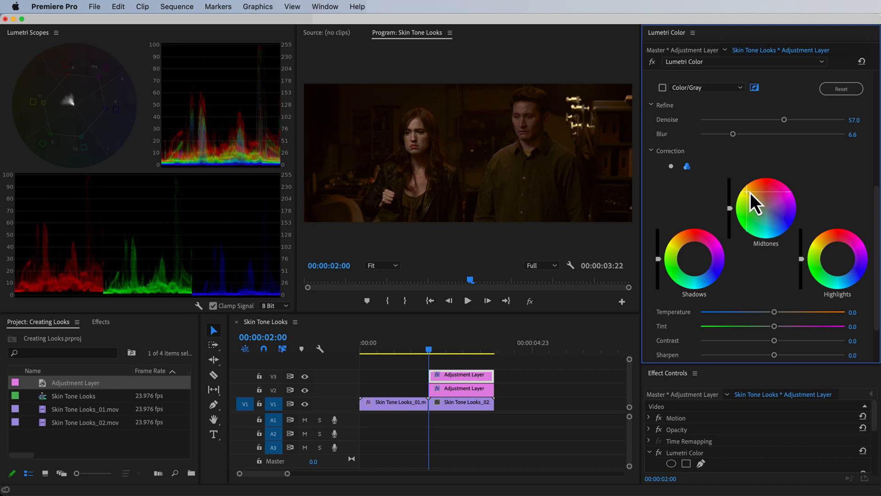
{"action": "left_click_drag", "start_coordinate": [696, 261], "coordinate": [700, 265]}
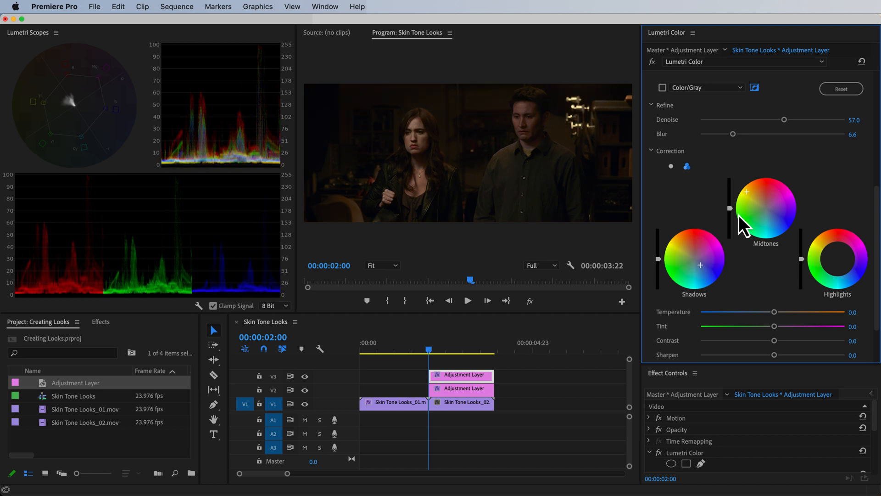
{"action": "left_click_drag", "start_coordinate": [747, 192], "coordinate": [746, 193]}
Step: Select both adjustment layers above the second clip and toggle them off and on repeatedly to compare the look with the ungraded shot
{"action": "left_click_drag", "start_coordinate": [518, 365], "coordinate": [459, 390]}
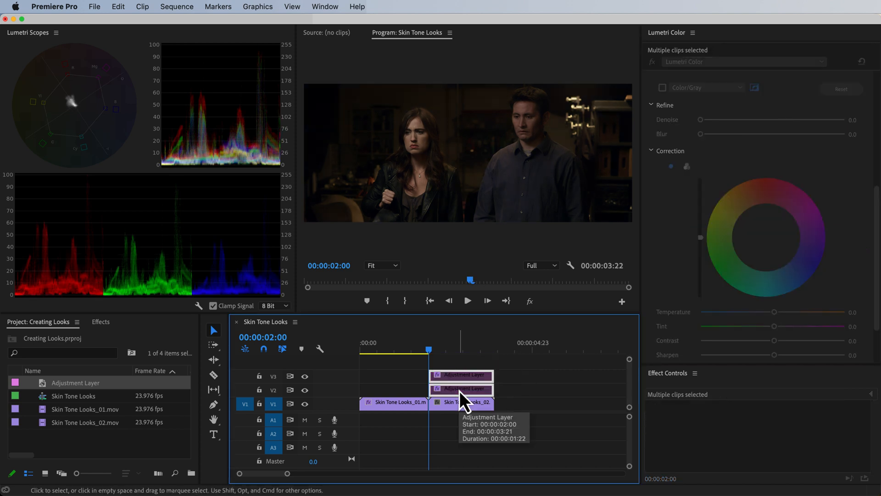
{"action": "key", "text": "shift+e"}
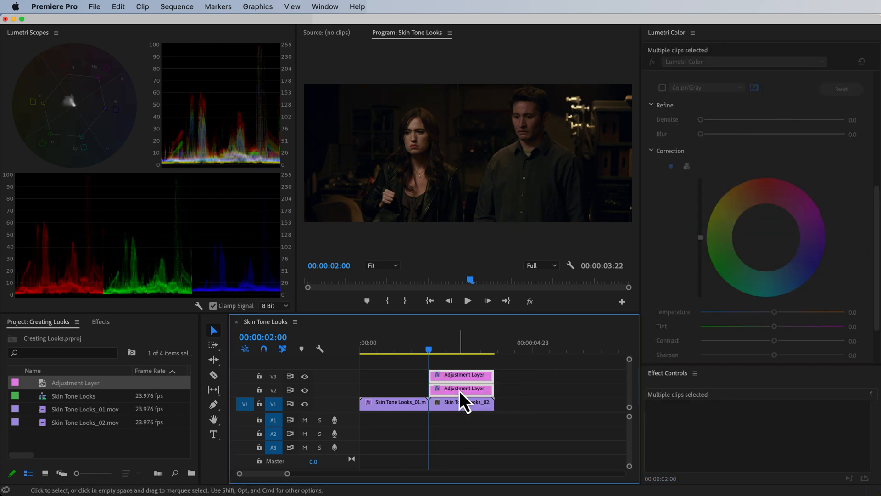
{"action": "key", "text": "shift+e"}
{"action": "key", "text": "shift+e"}
{"action": "key", "text": "shift+e"}
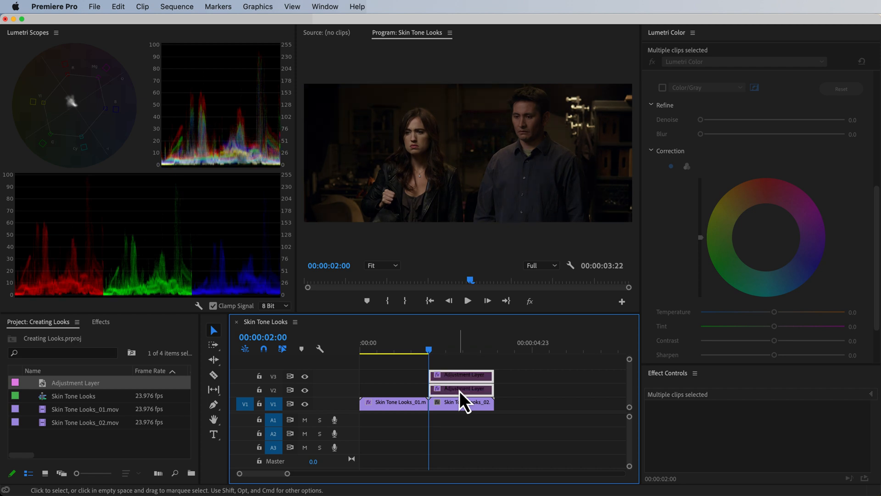
{"action": "key", "text": "shift+e"}
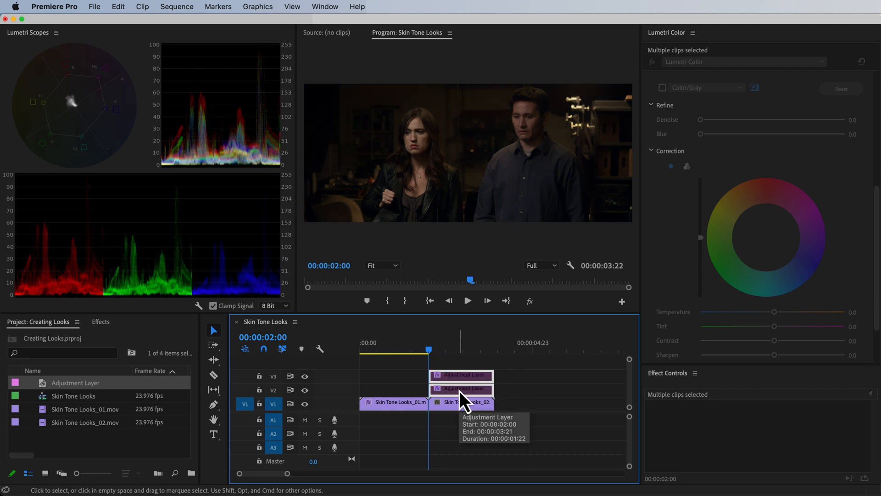
{"action": "key", "text": "shift+e"}
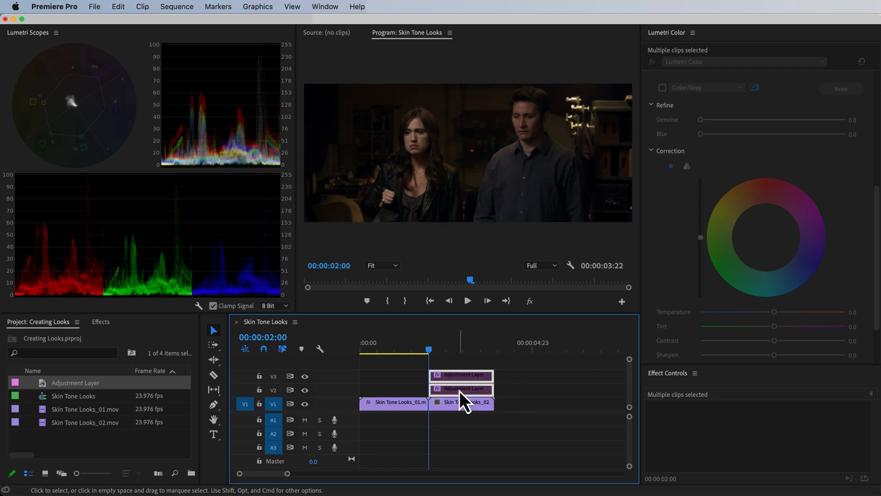
{"action": "key", "text": "shift+e"}
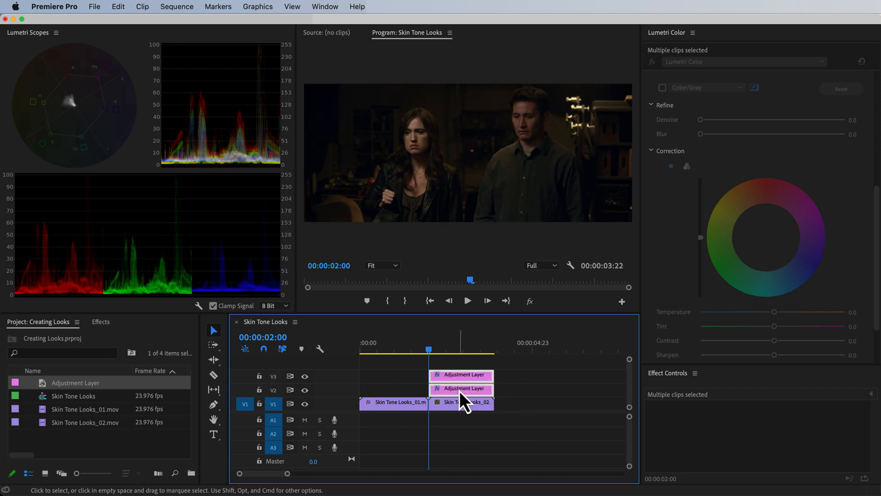
{"action": "key", "text": "shift+e"}
{"action": "key", "text": "shift+e"}
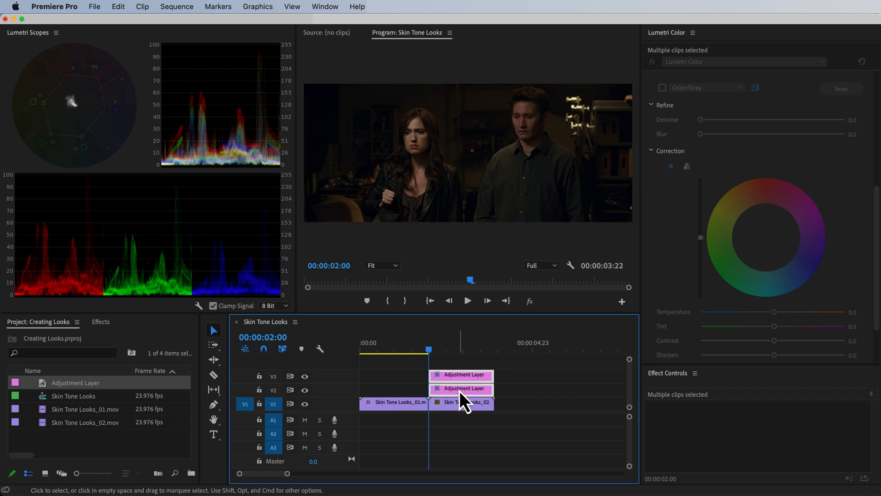